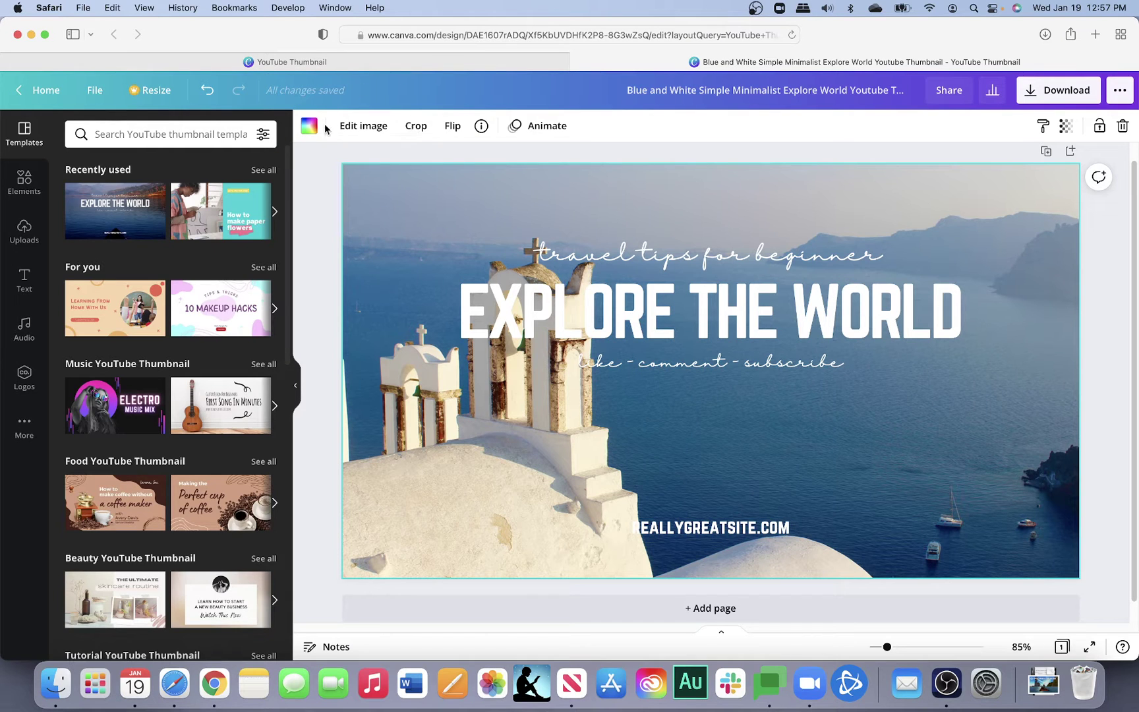
pyautogui.click(362, 125)
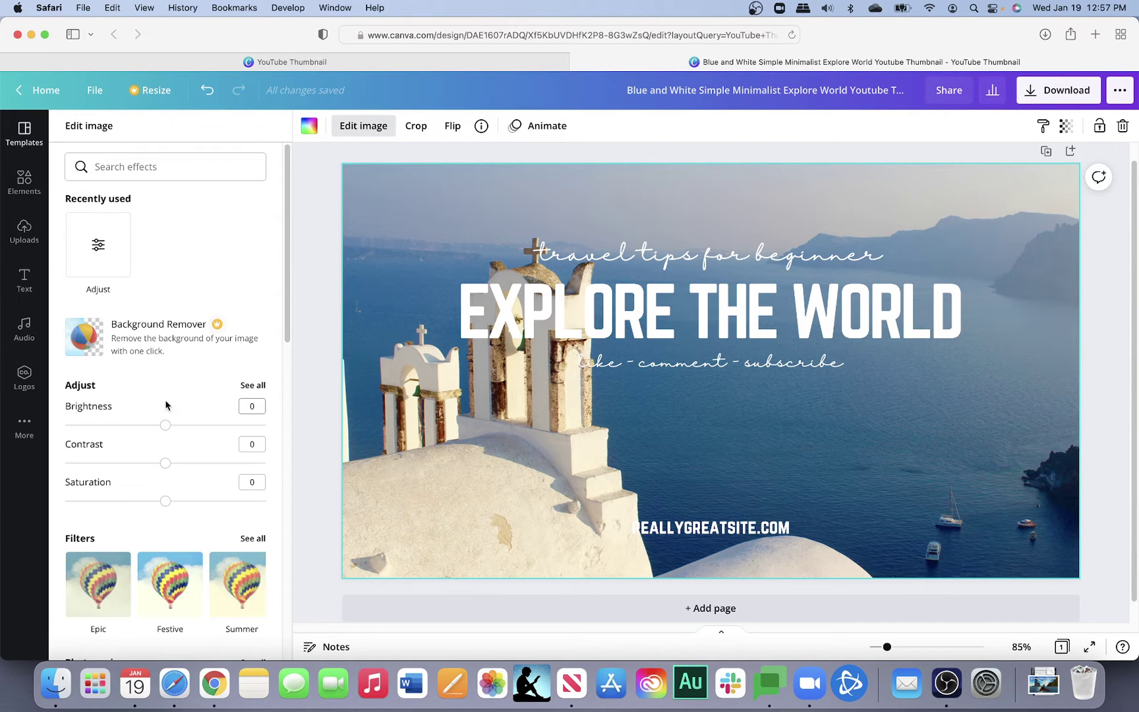
pyautogui.moveTo(164, 426)
pyautogui.mouseDown()
pyautogui.moveTo(205, 427)
pyautogui.moveTo(164, 428)
pyautogui.mouseUp()
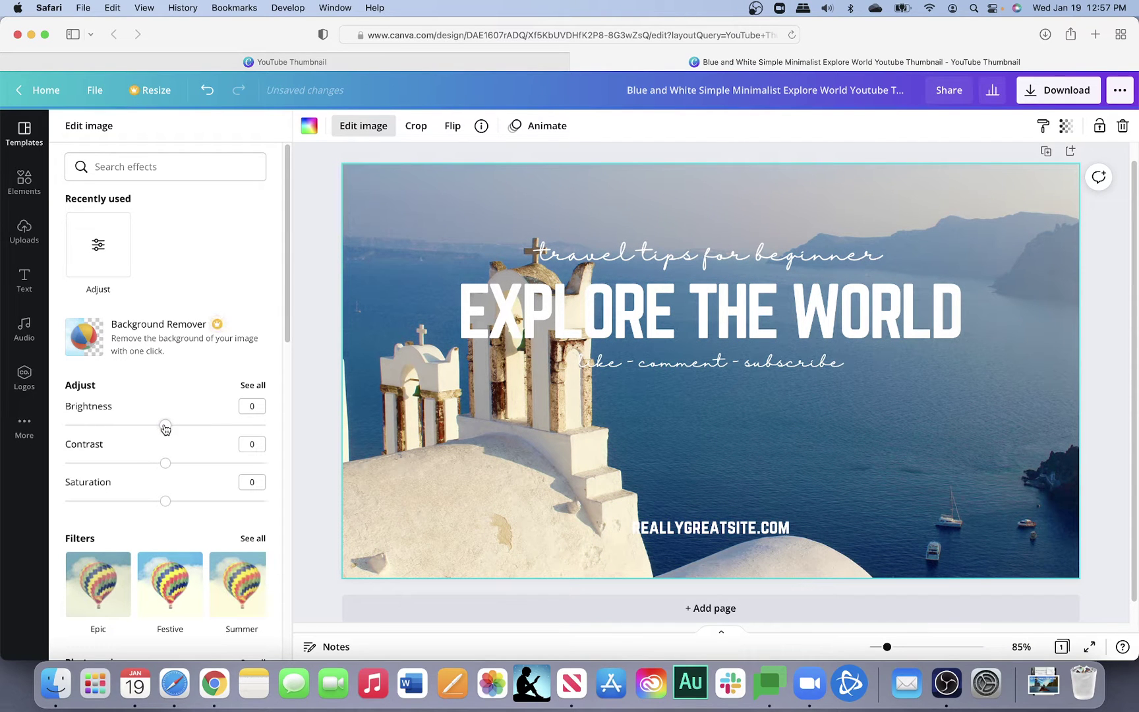
pyautogui.moveTo(165, 463)
pyautogui.mouseDown()
pyautogui.moveTo(222, 463)
pyautogui.moveTo(167, 465)
pyautogui.mouseUp()
pyautogui.moveTo(166, 465)
pyautogui.mouseDown()
pyautogui.moveTo(263, 501)
pyautogui.moveTo(166, 502)
pyautogui.mouseUp()
pyautogui.moveTo(166, 503); pyautogui.dragTo(165, 504)
# Show the full filter set and try Epic, Festive, Summer and Afterglow, ending on Solar
pyautogui.click(253, 538)
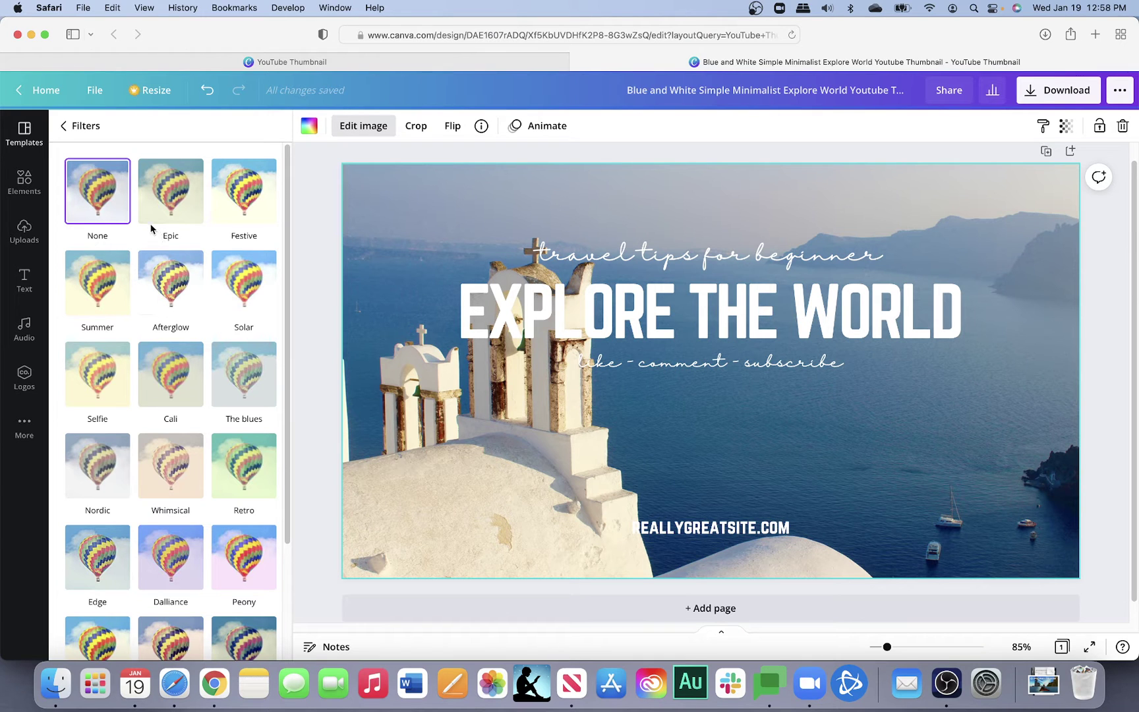
pyautogui.click(162, 182)
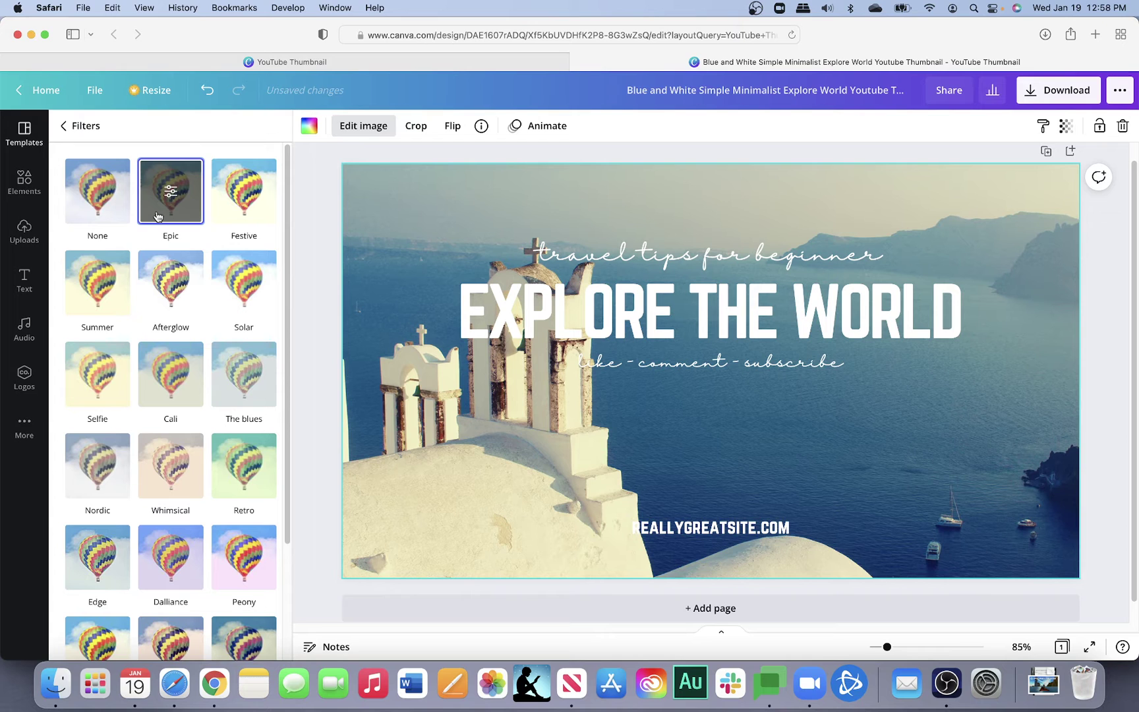
pyautogui.click(228, 198)
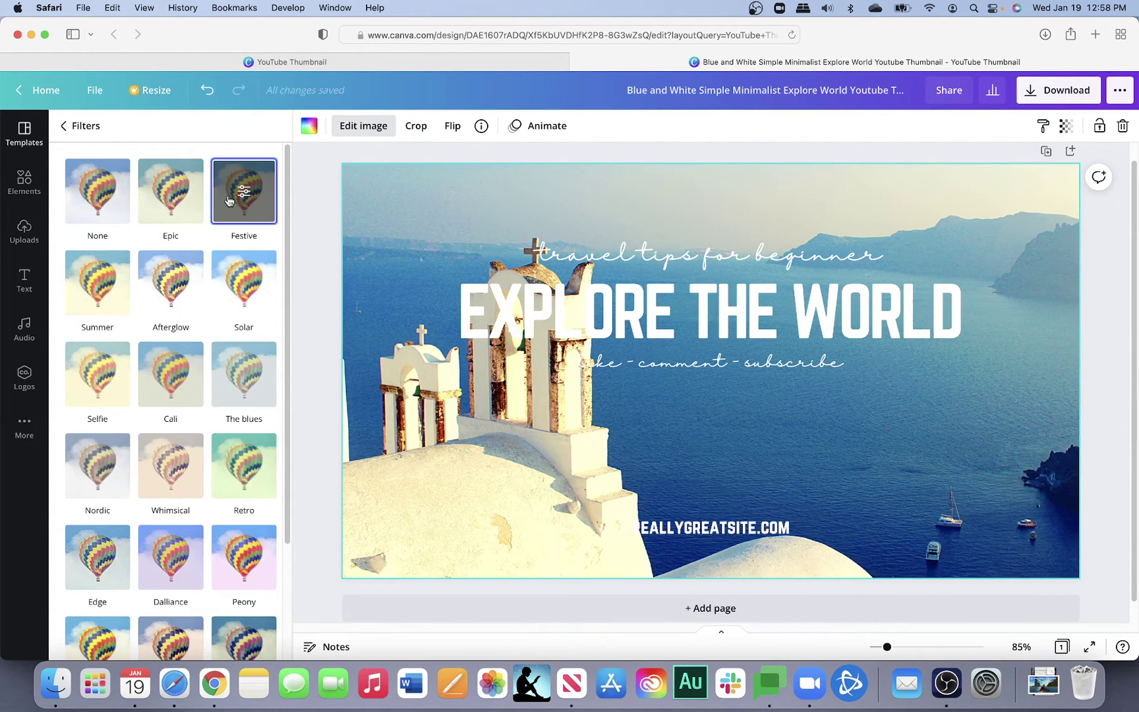
pyautogui.click(97, 283)
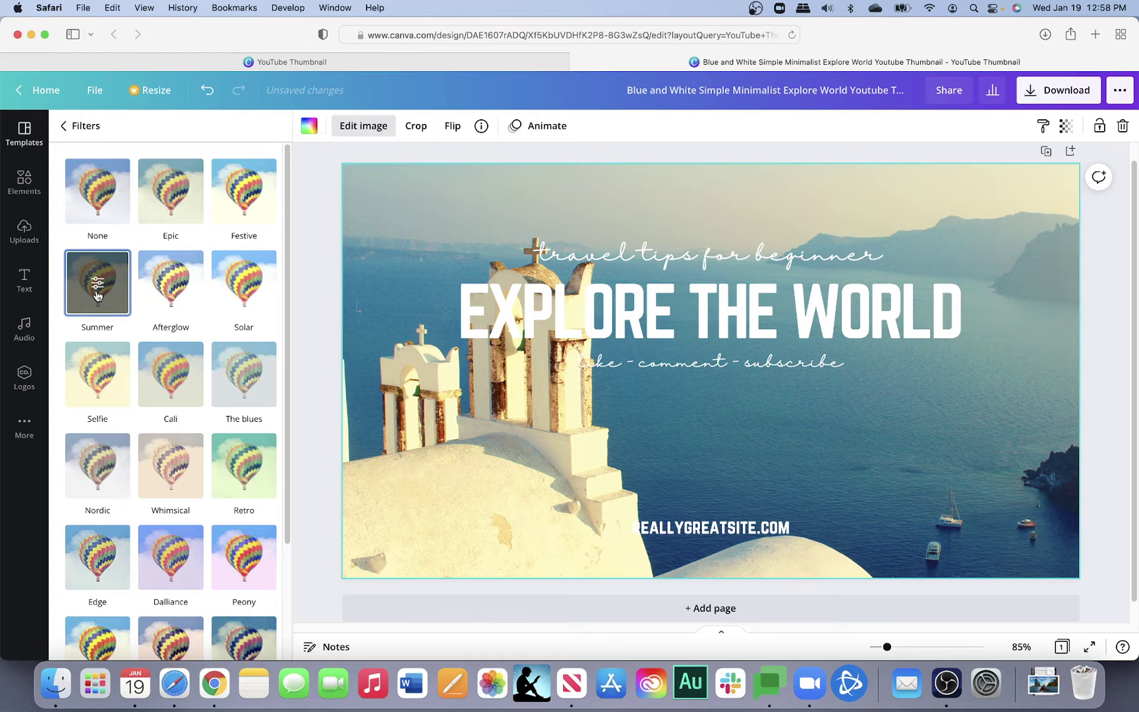
pyautogui.click(171, 283)
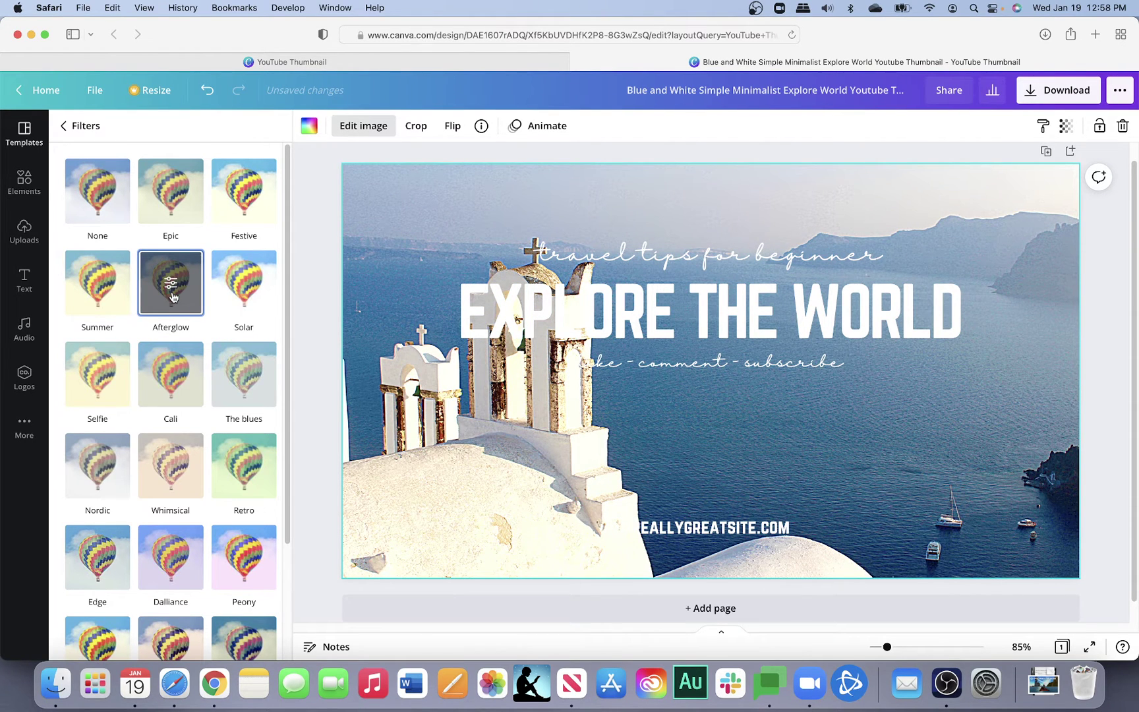
pyautogui.click(255, 296)
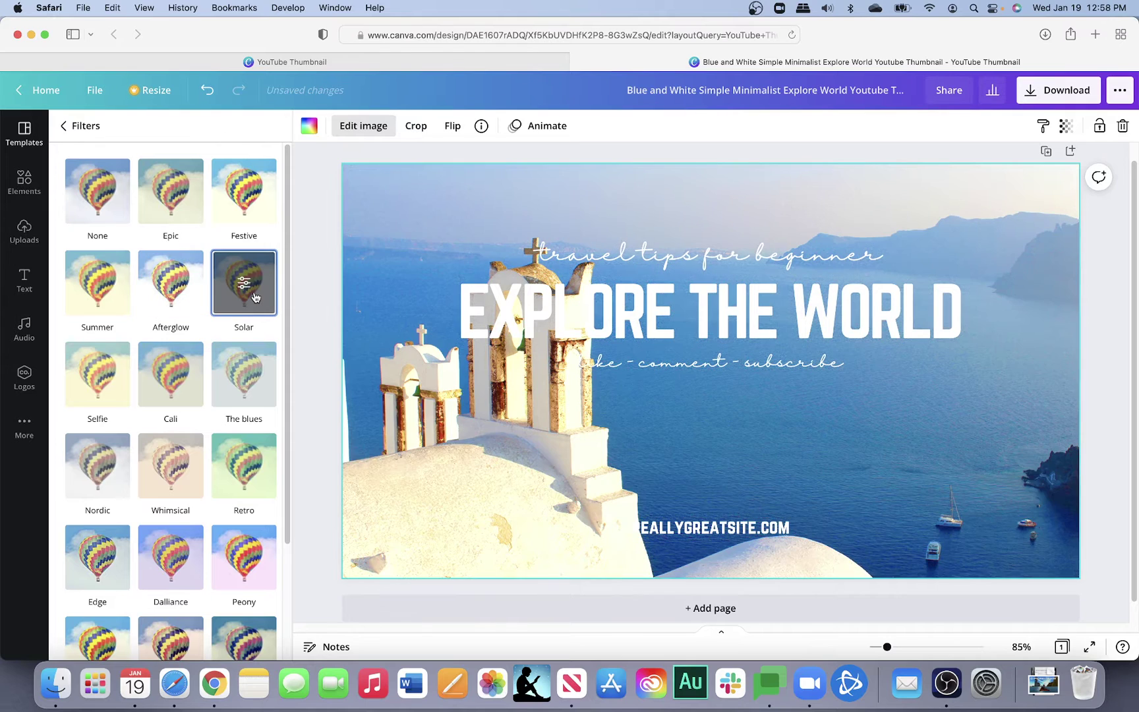
pyautogui.scroll(-2, 255, 296)
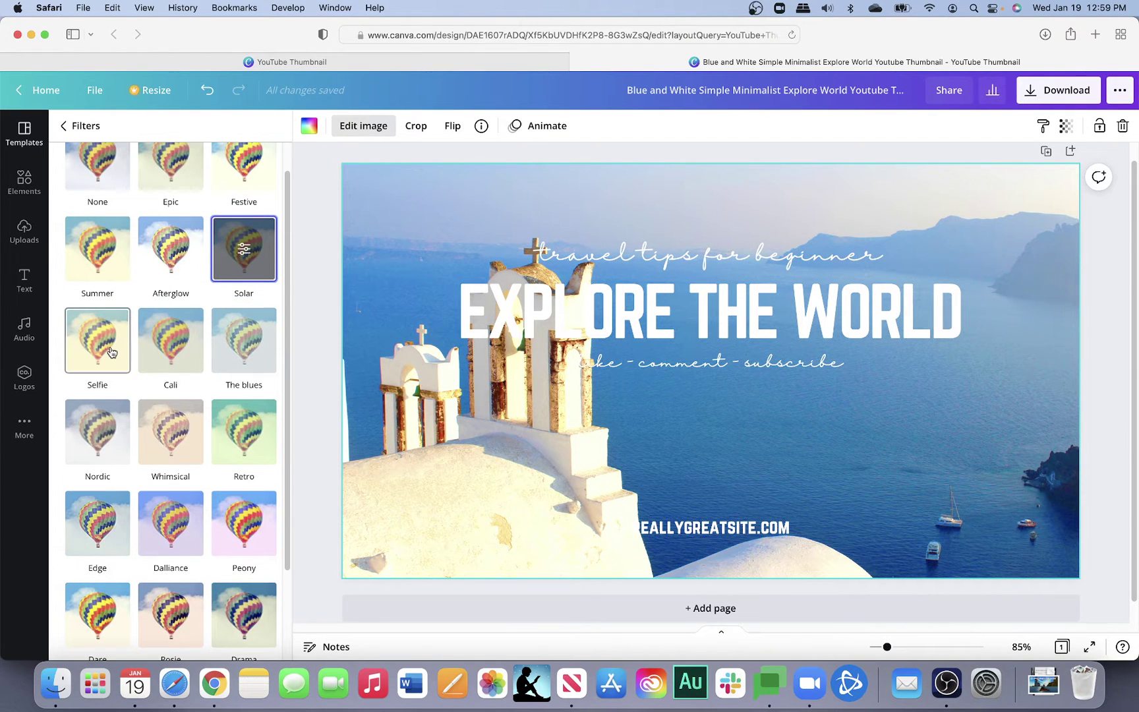
# Try the Selfie, Cali, The blues, Nordic and Whimsical filters, ending on Retro
pyautogui.click(111, 351)
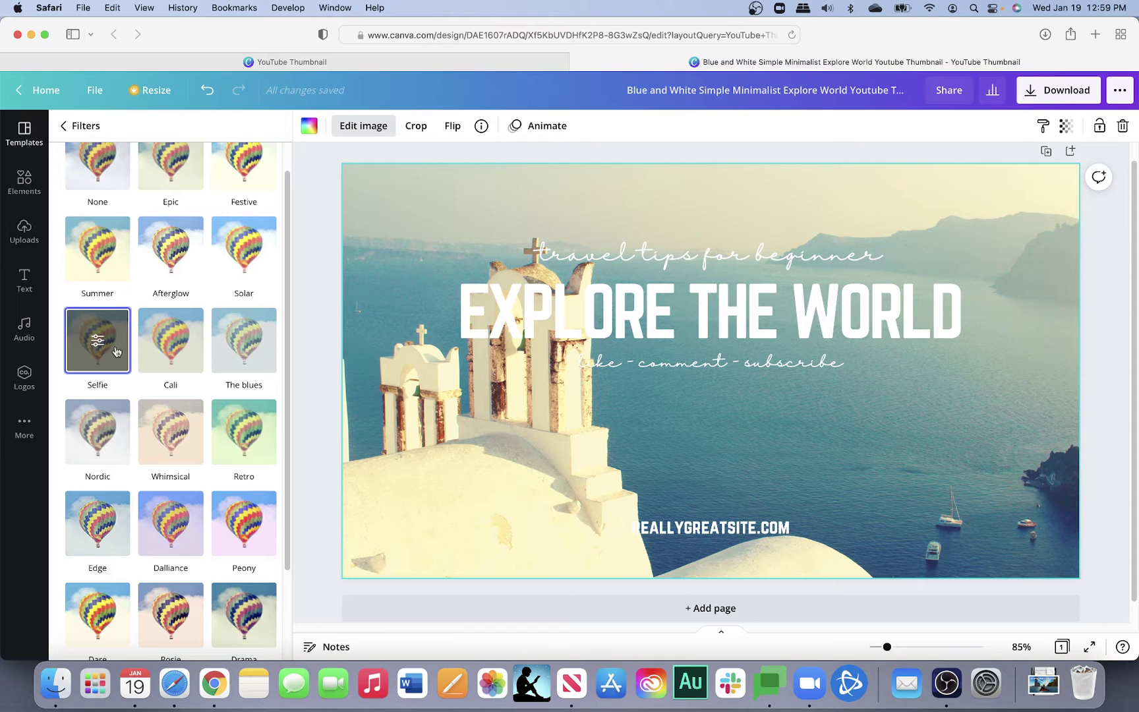
pyautogui.click(172, 353)
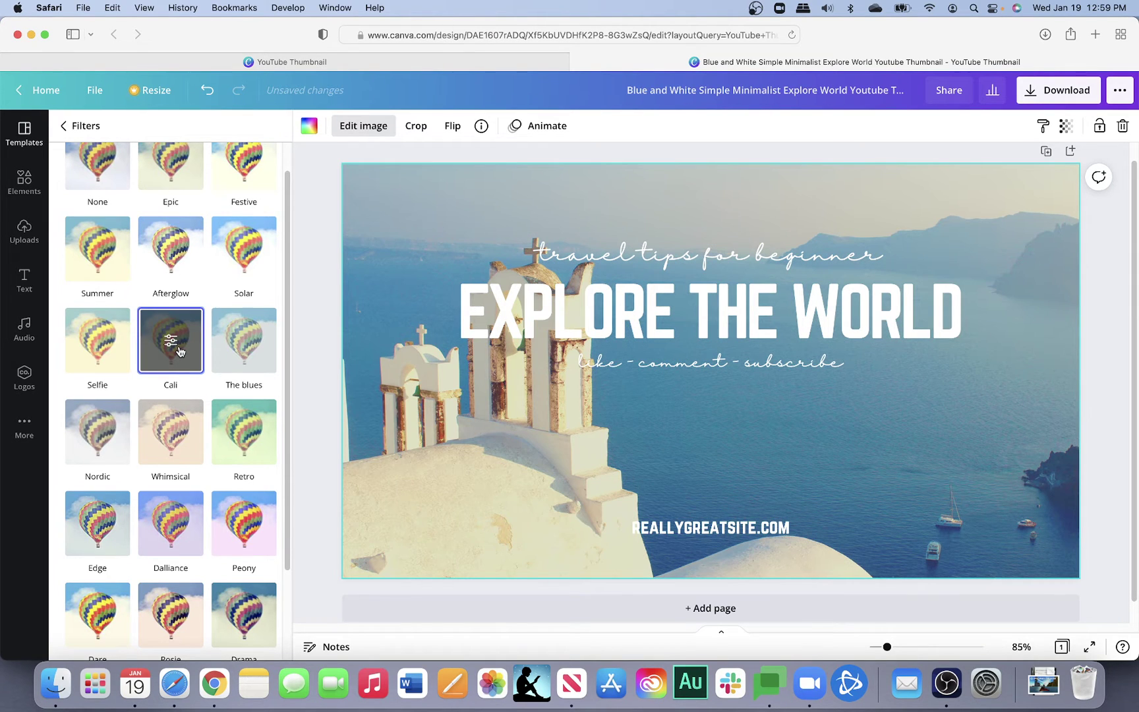
pyautogui.click(245, 353)
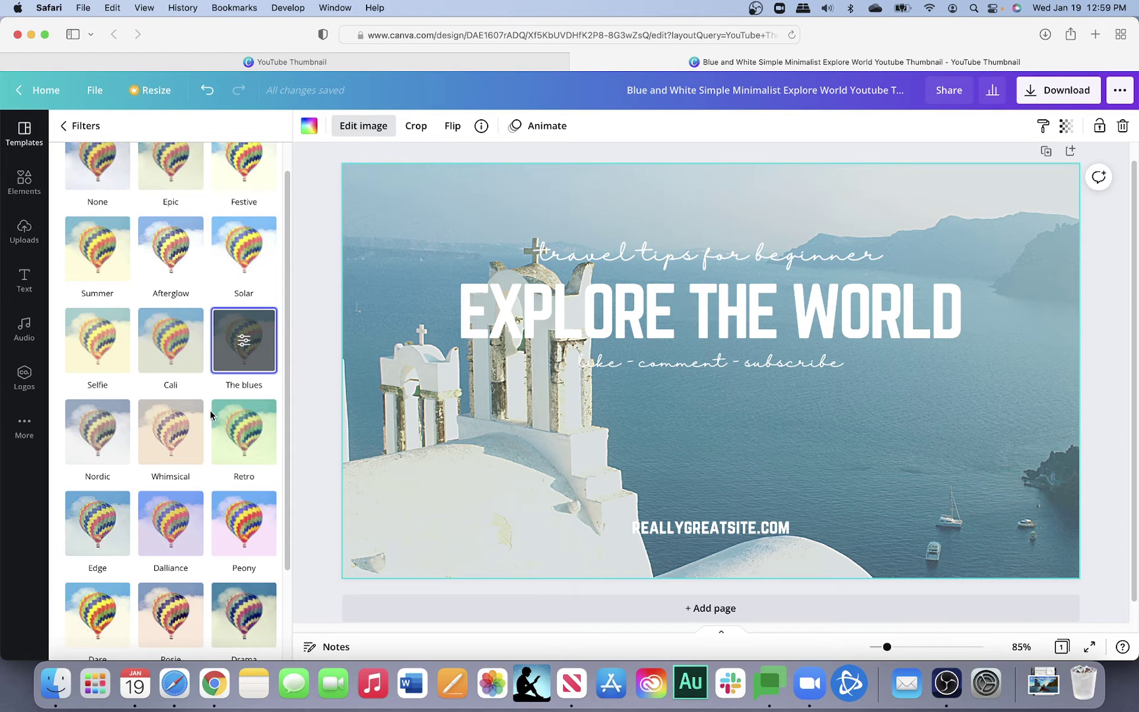
pyautogui.scroll(-2, 211, 414)
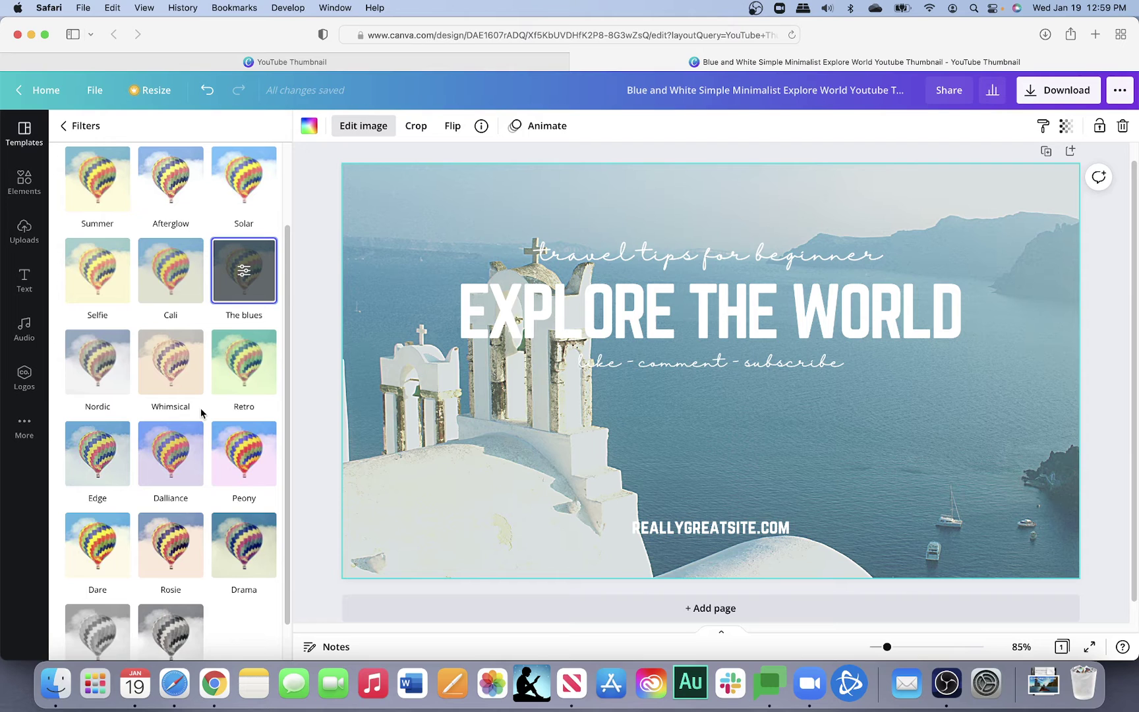
pyautogui.click(86, 382)
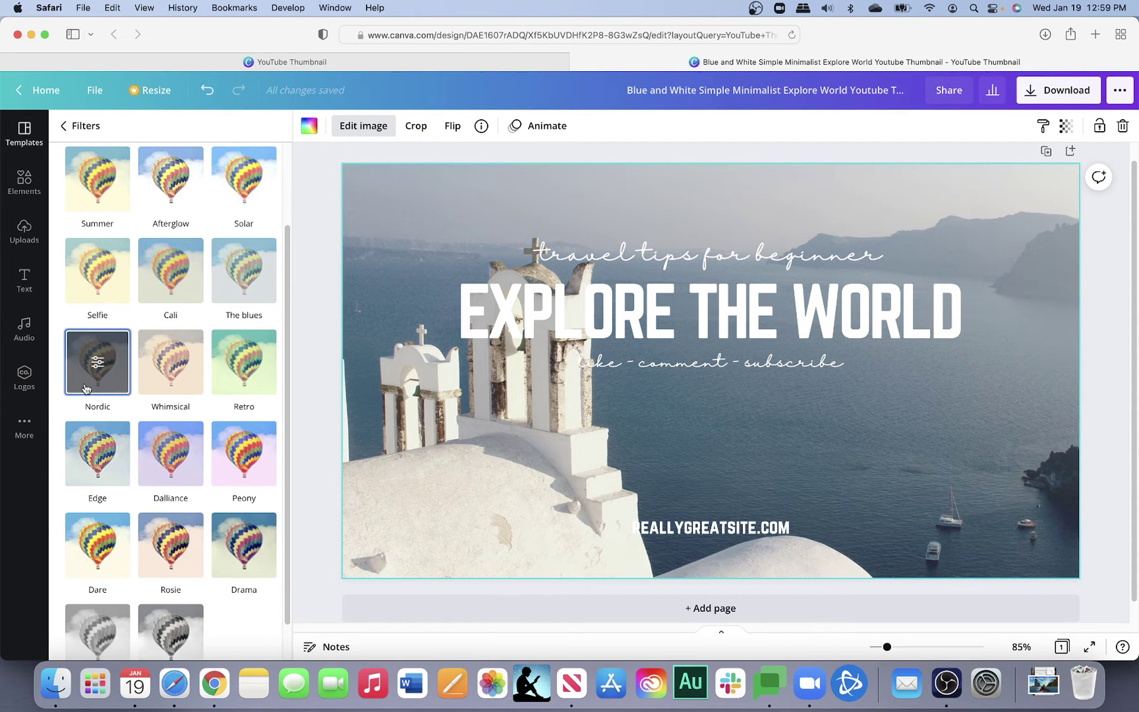
pyautogui.click(167, 373)
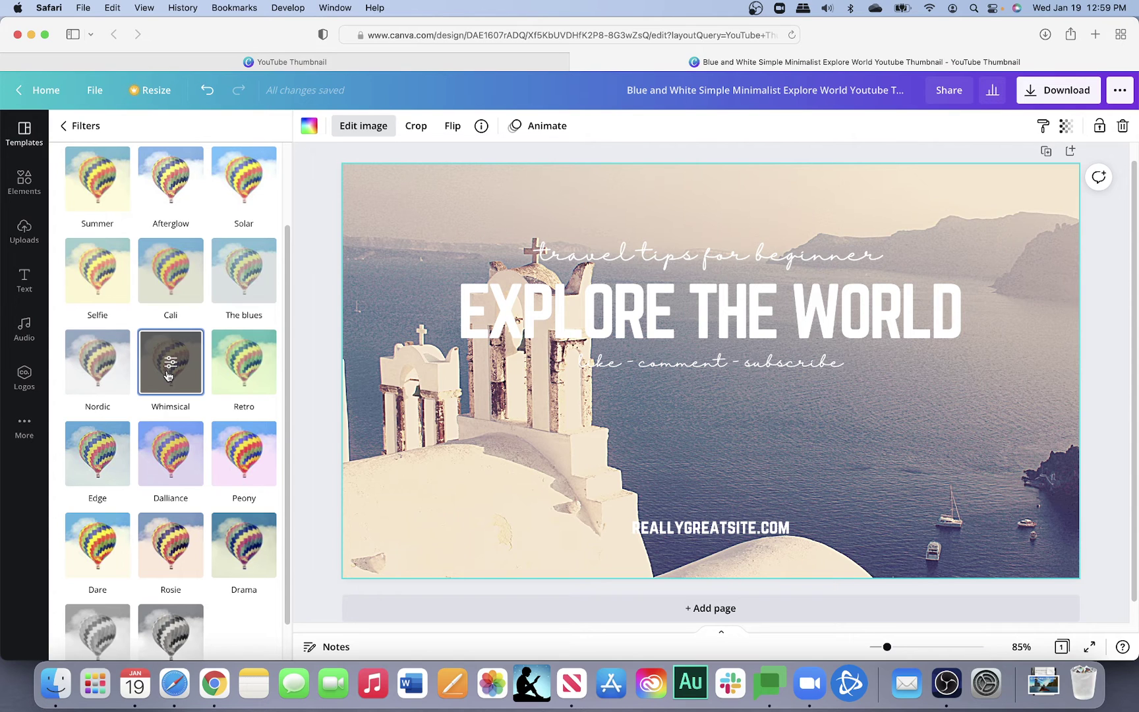
pyautogui.click(255, 386)
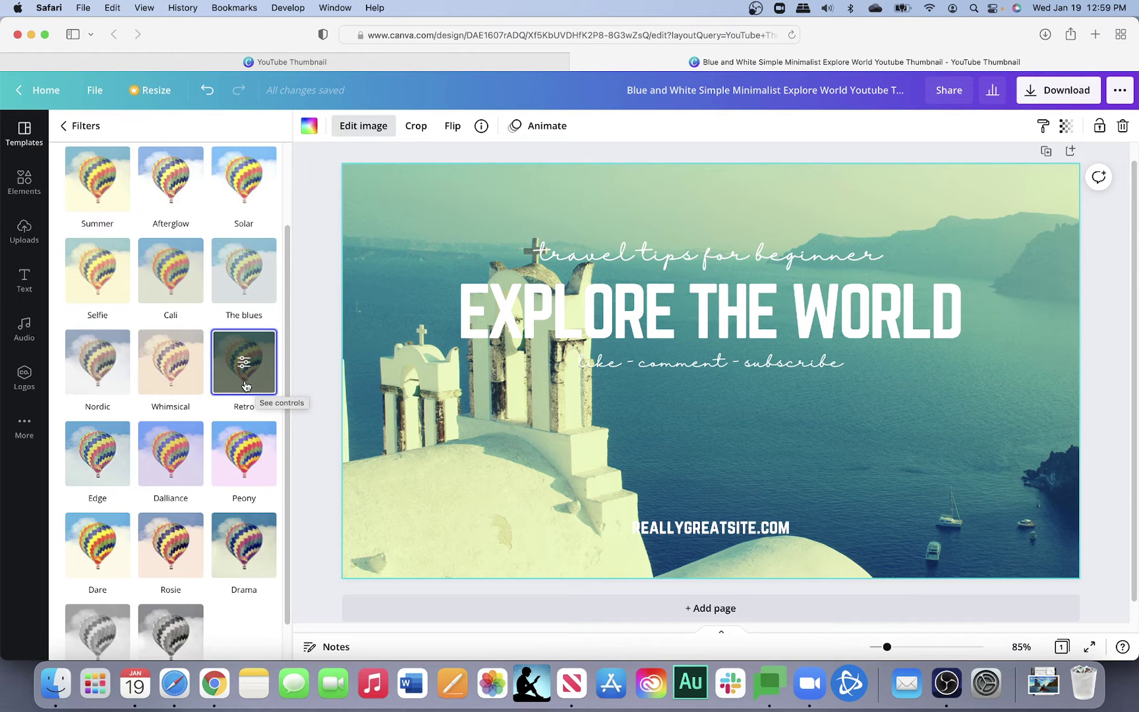
pyautogui.scroll(-1, 239, 389)
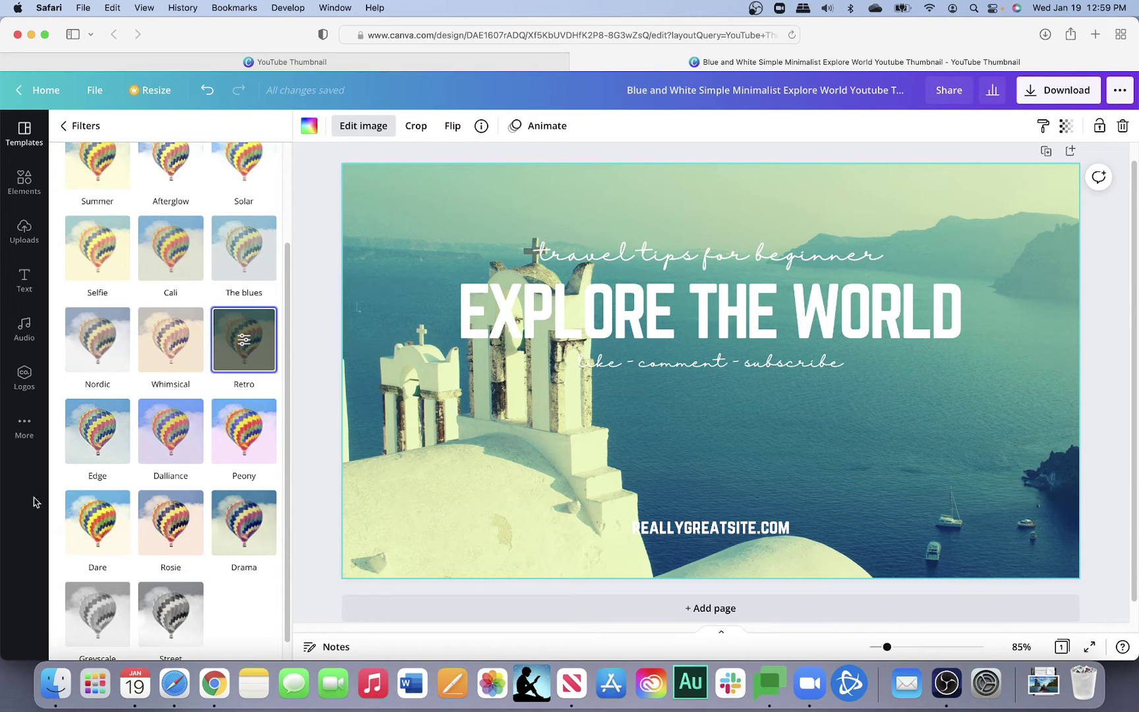
# Preview the Edge, Dalliance, Peony, Dare and Rosie filters on the photo
pyautogui.click(96, 431)
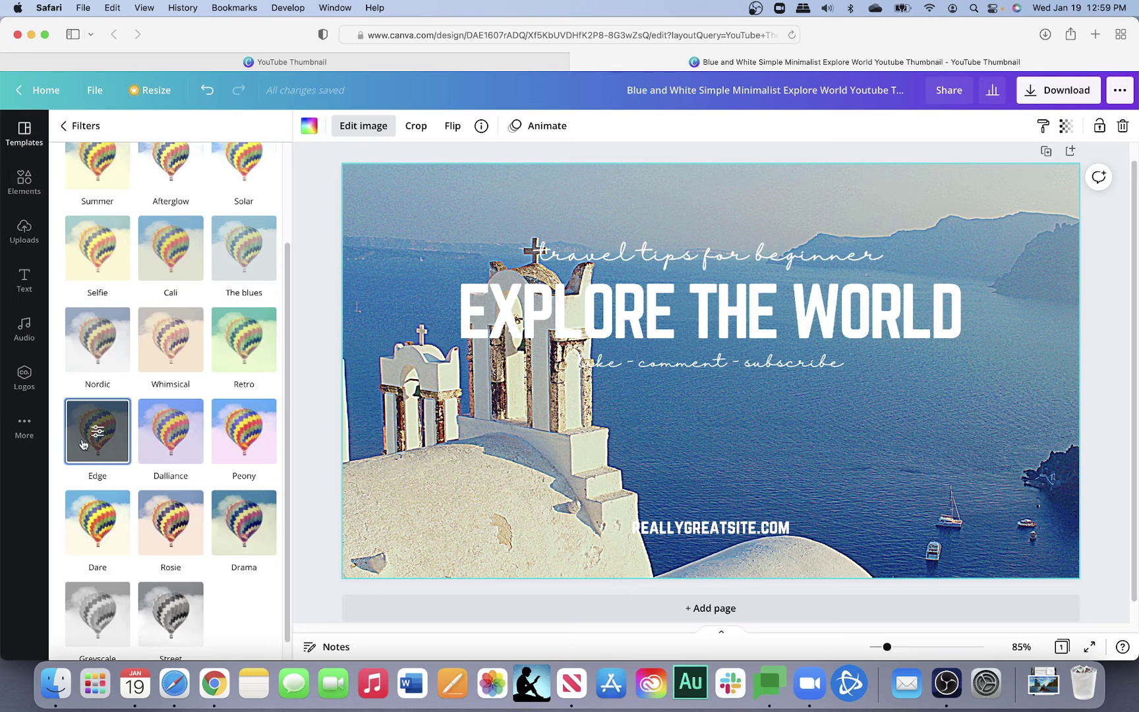
pyautogui.click(173, 444)
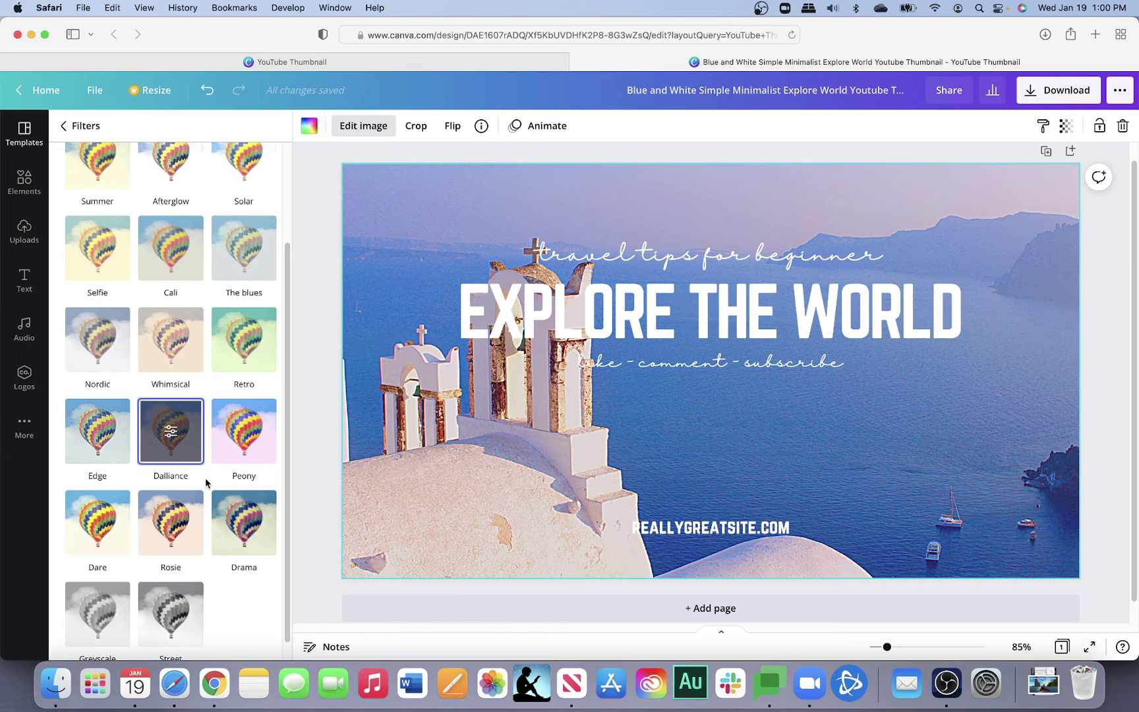
pyautogui.click(240, 433)
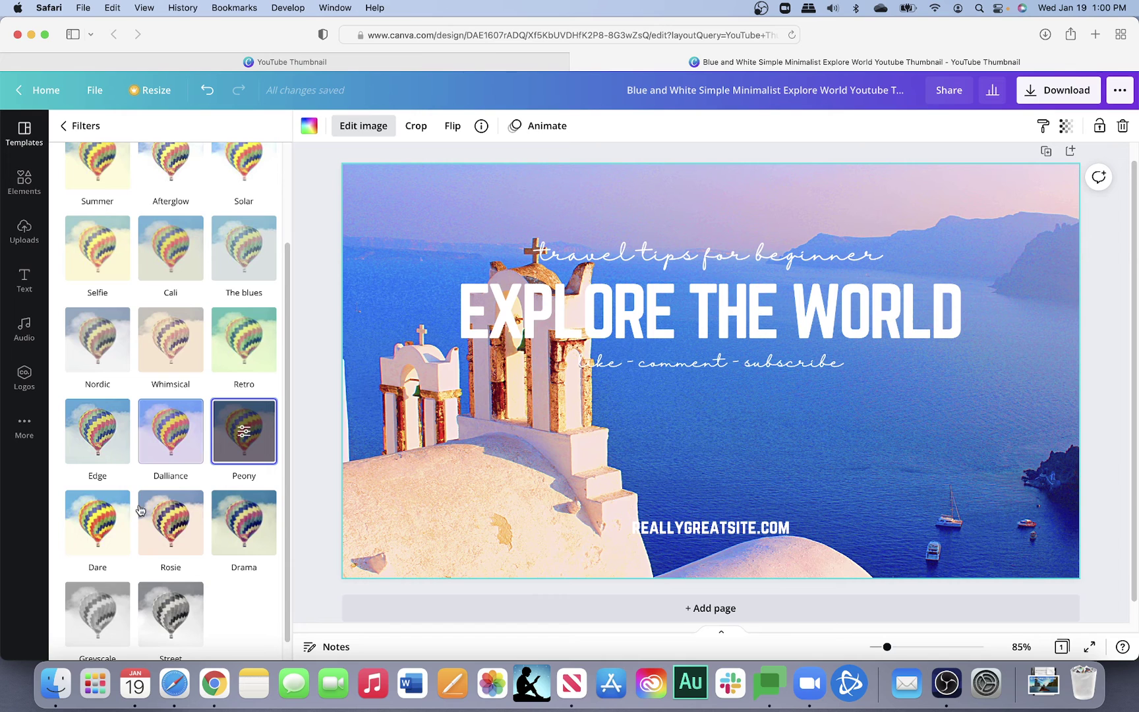
pyautogui.click(117, 524)
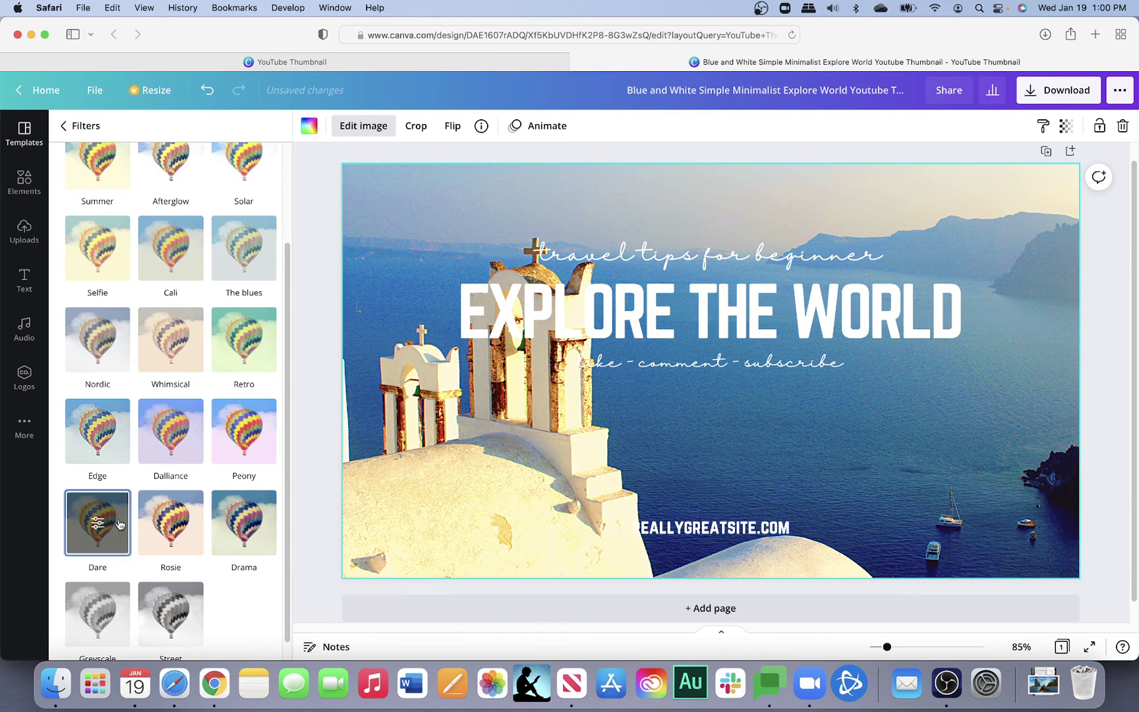
pyautogui.scroll(-1, 116, 524)
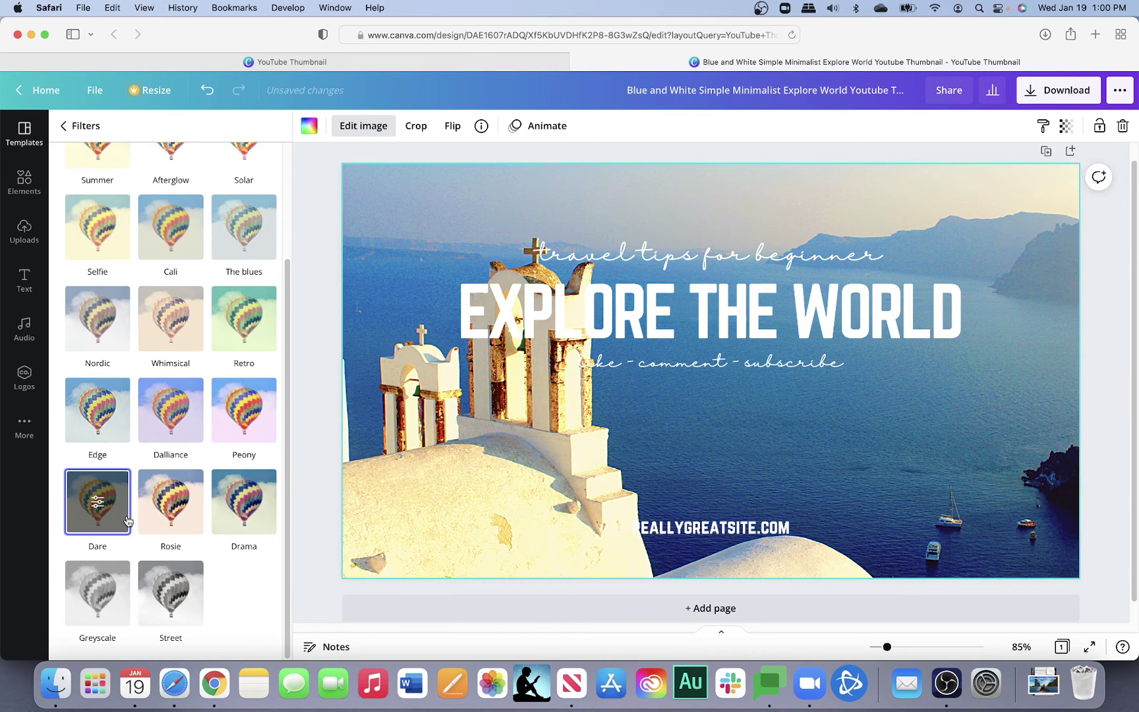
pyautogui.click(178, 512)
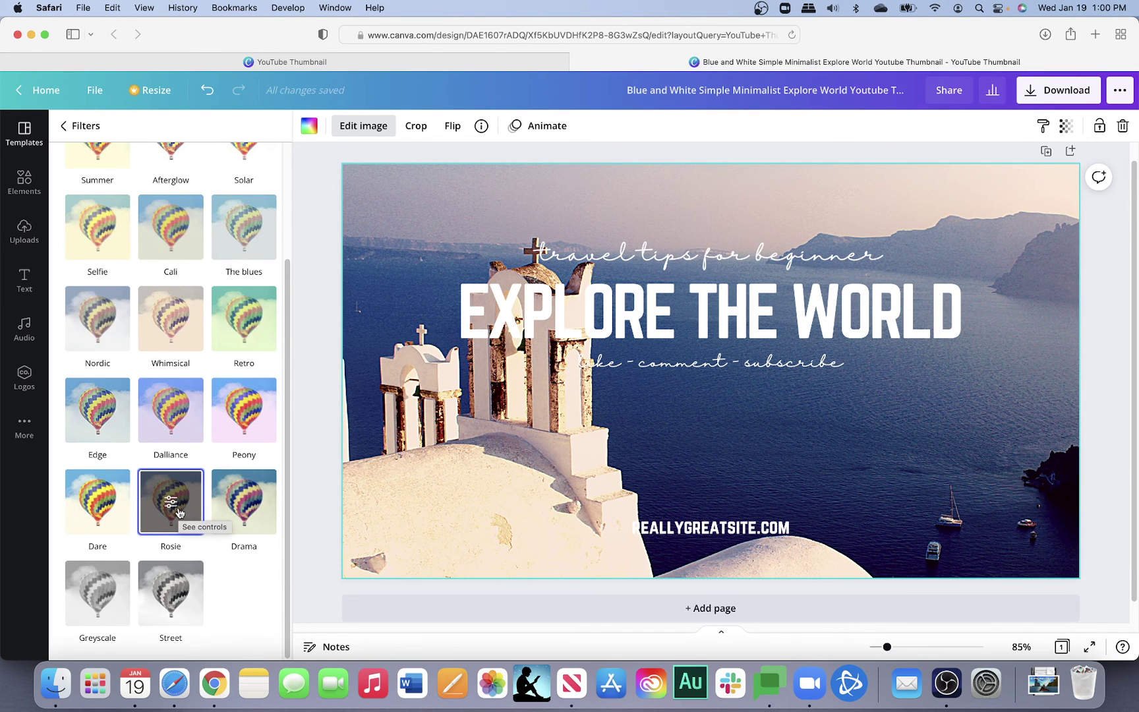
# Compare Drama with the Greyscale and Street filters, then reapply Drama
pyautogui.click(249, 507)
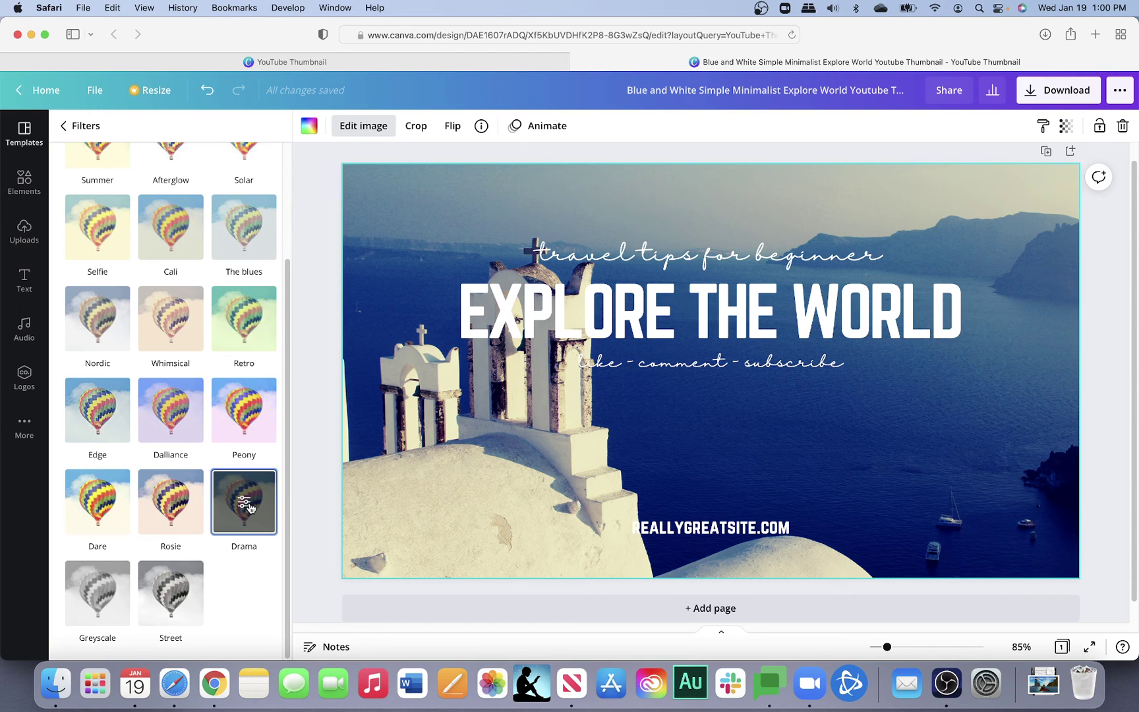
pyautogui.click(101, 607)
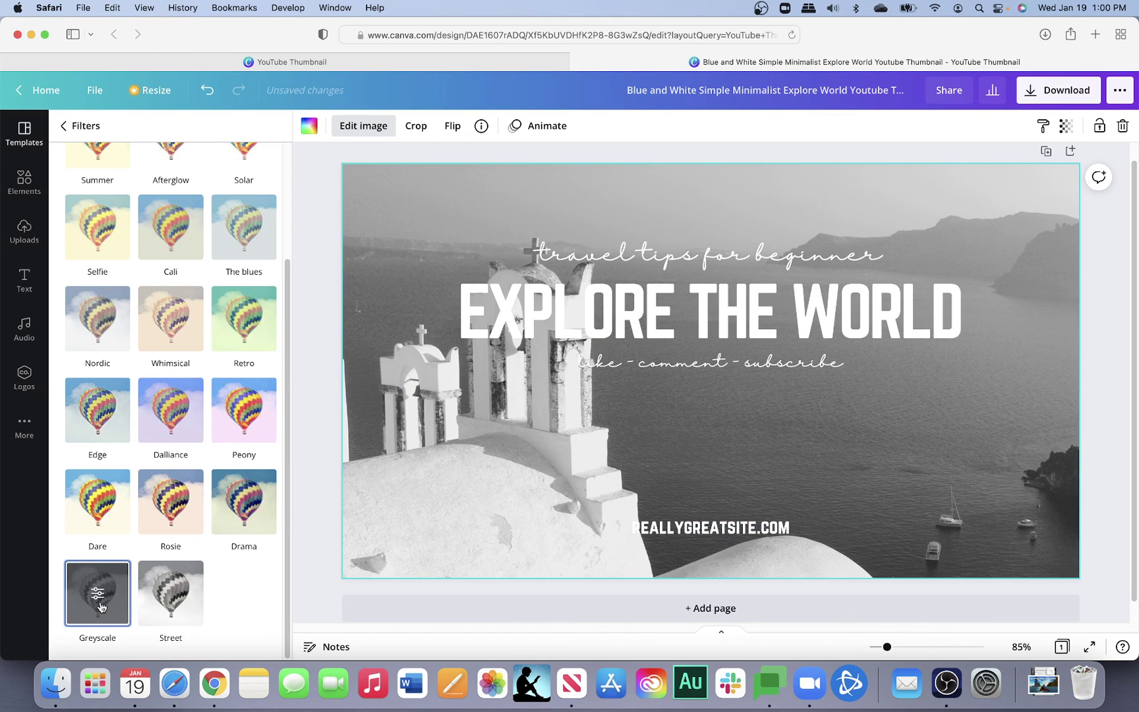
pyautogui.click(173, 605)
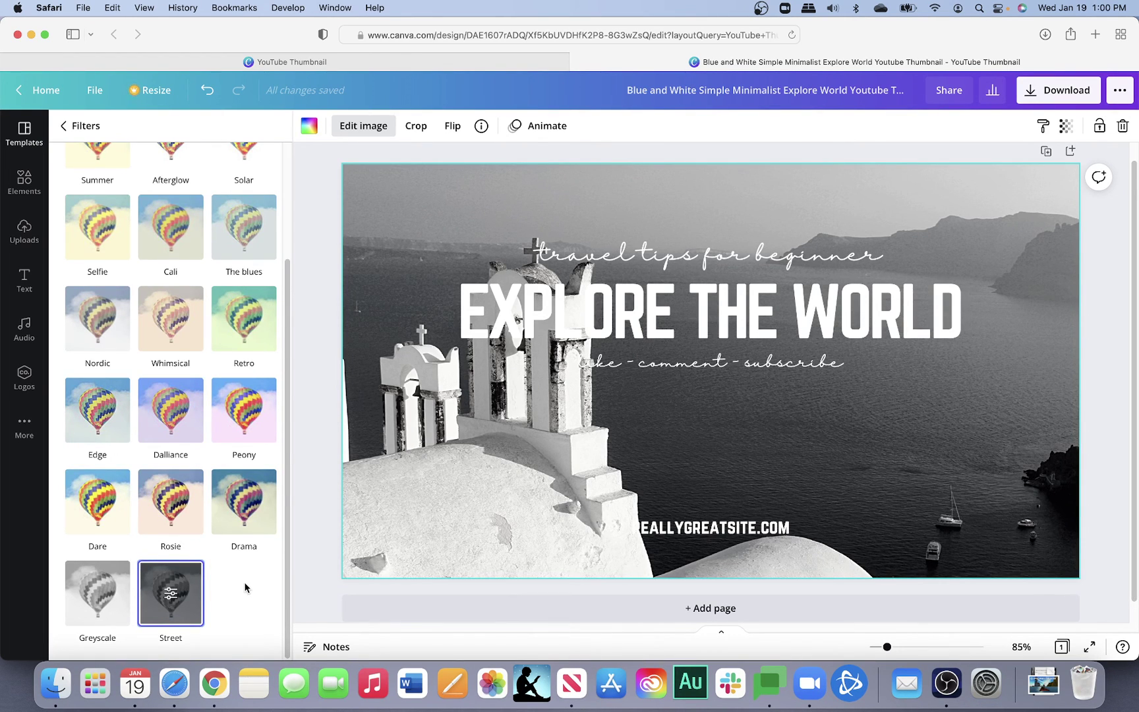
pyautogui.click(241, 518)
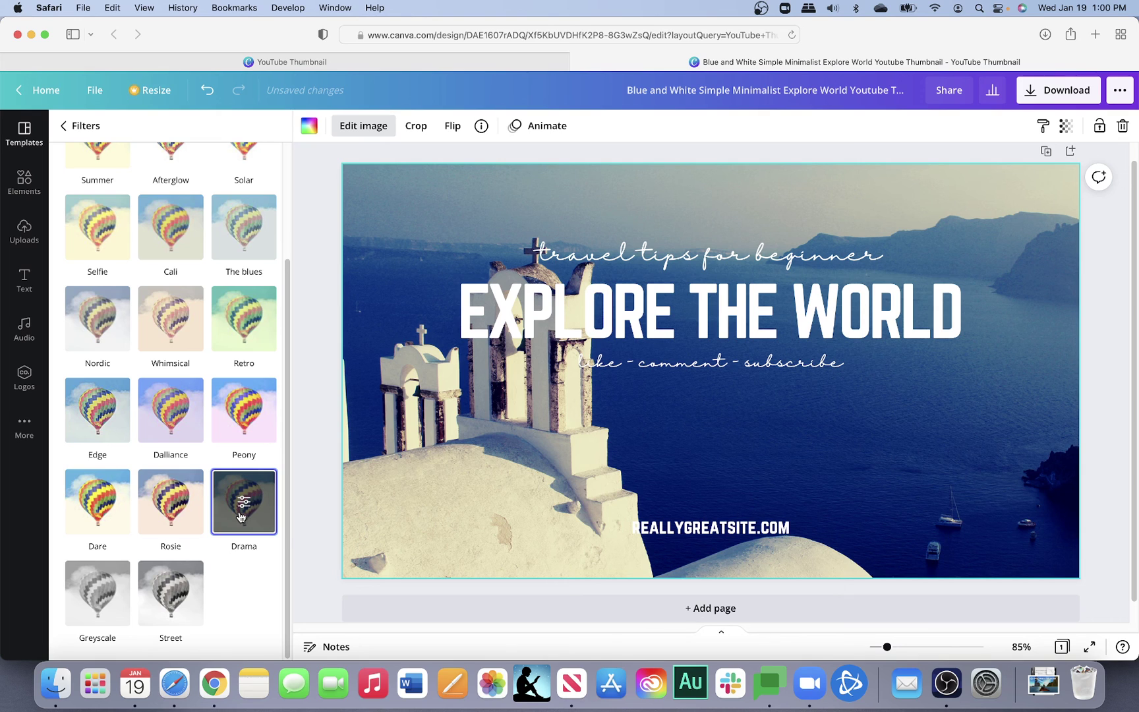